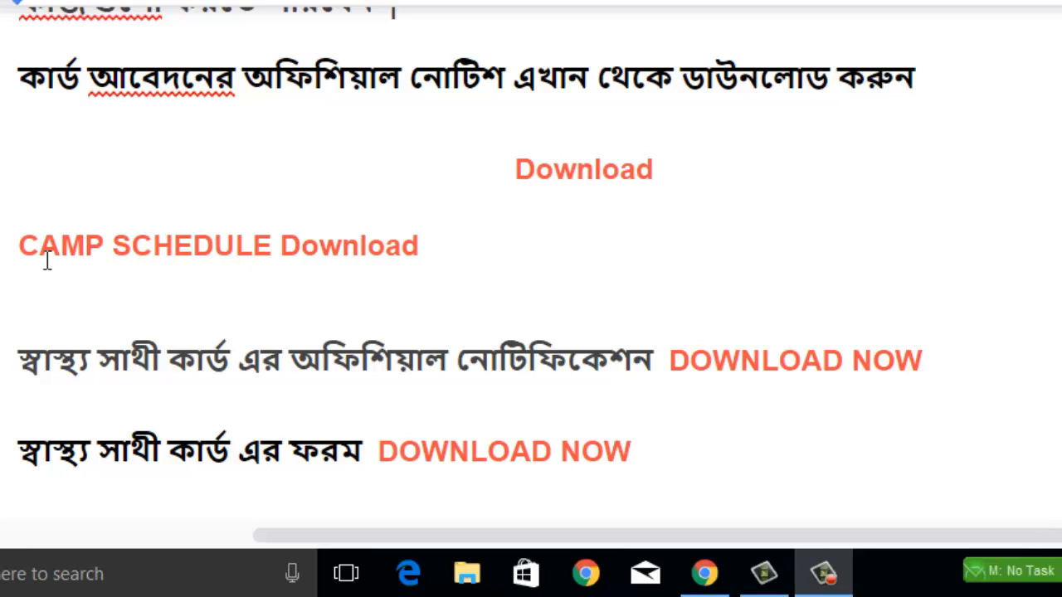
Step: Open the Camp_Schedule.pdf file from the document's CAMP SCHEDULE Download link and enlarge the schedule
click(189, 245)
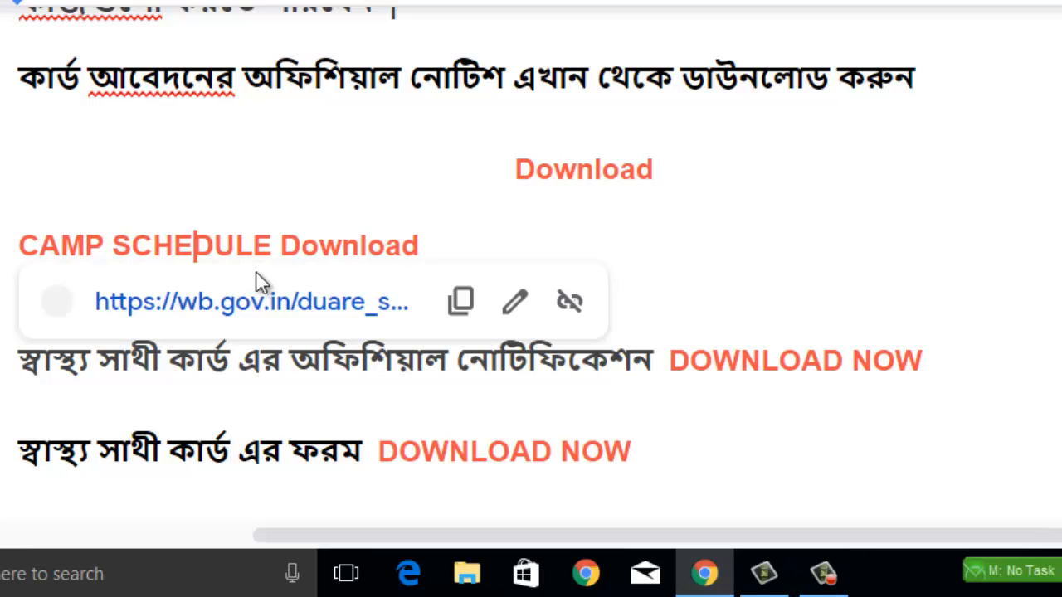
click(268, 307)
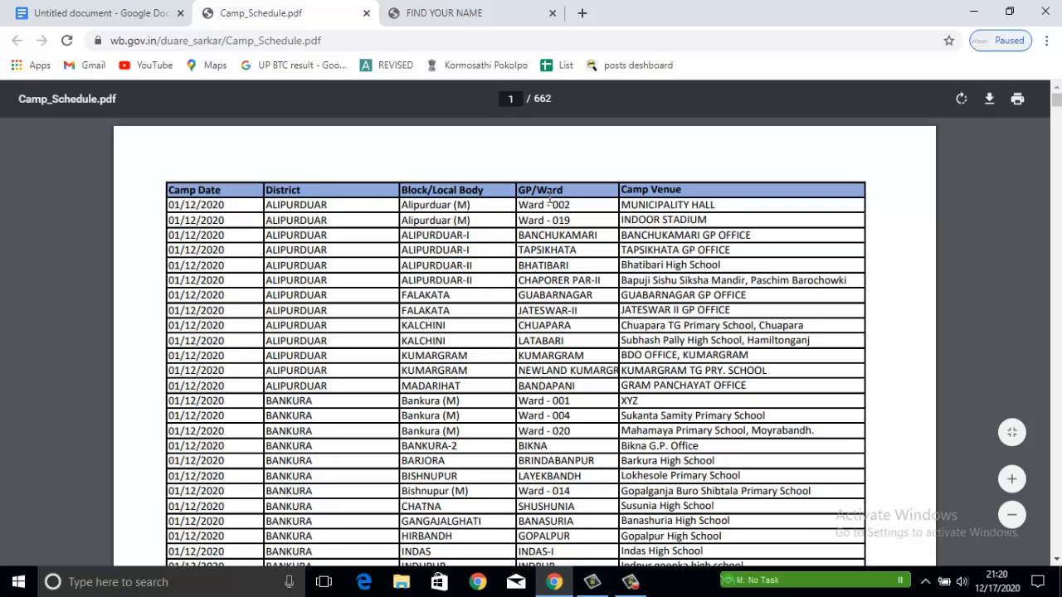
click(1013, 480)
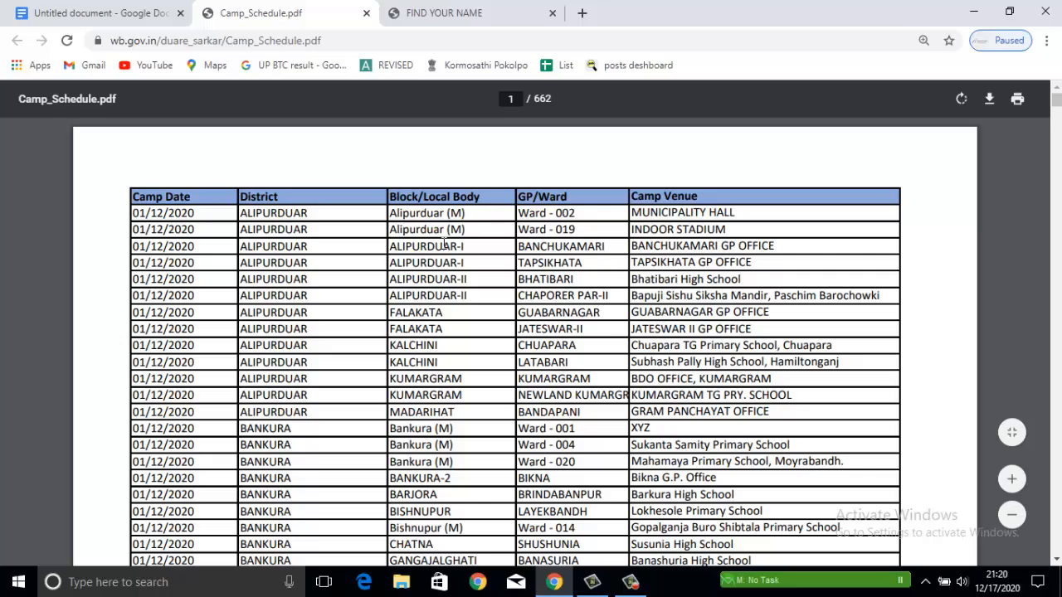
Step: Search the camp schedule for "jalpai" and look through the camp dates and venues around the Jalpaiguri rows
key(ctrl+f)
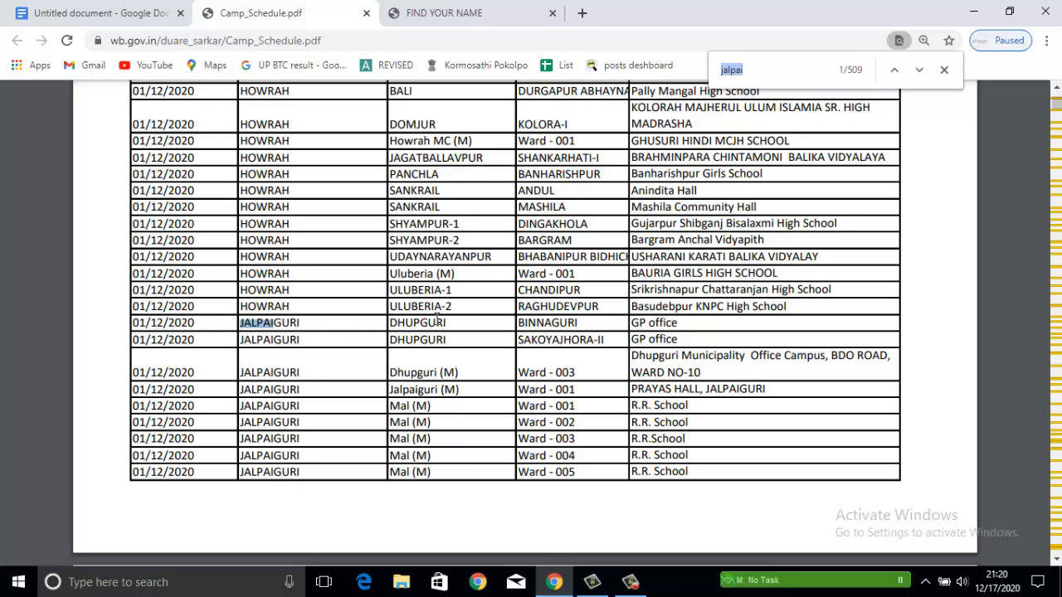
scroll(387, 352, down, 4)
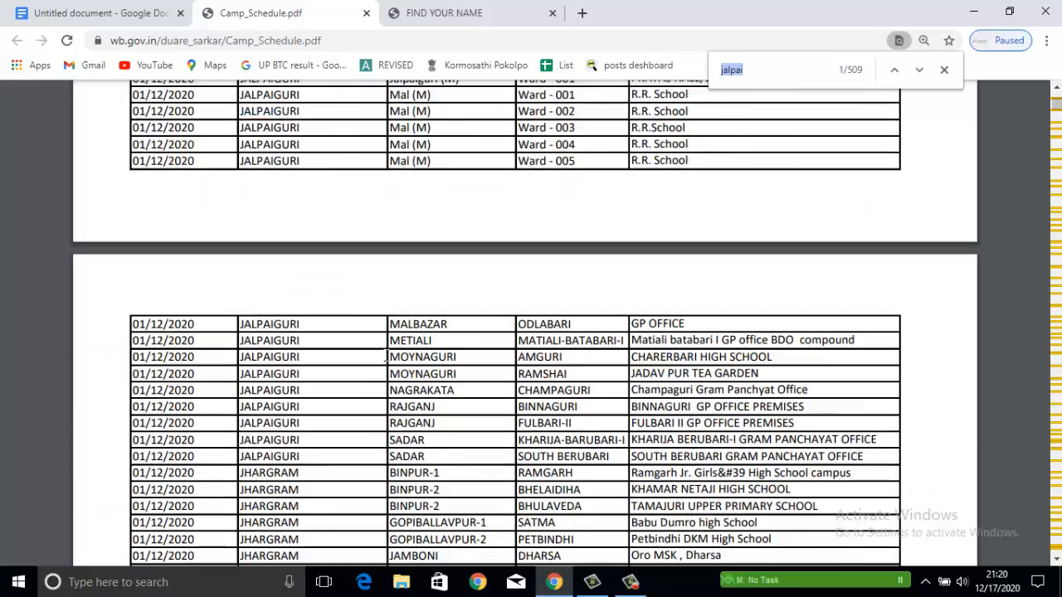
scroll(387, 357, down, 10)
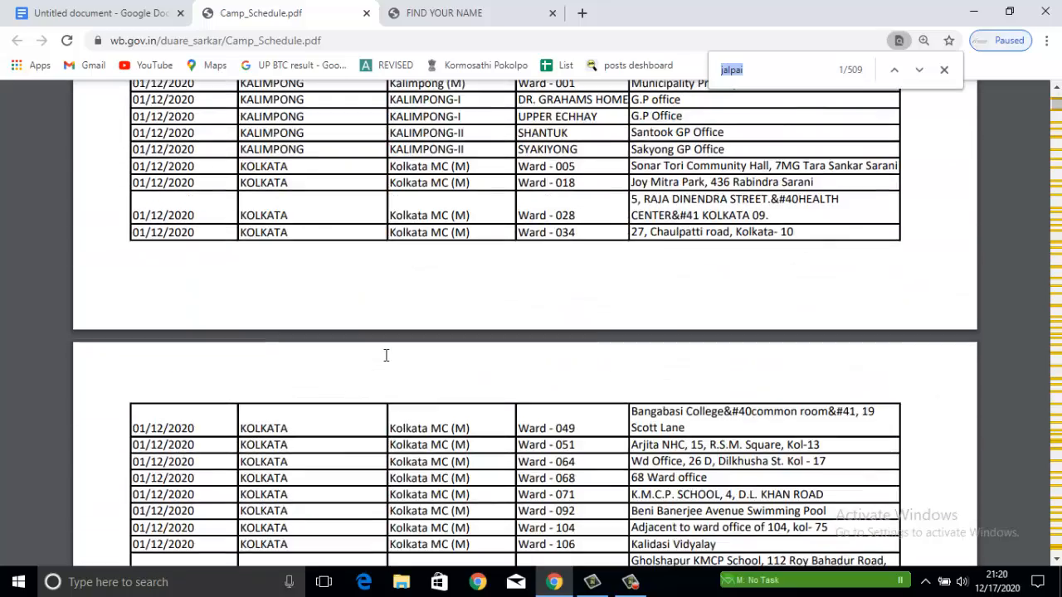
scroll(386, 356, up, 5)
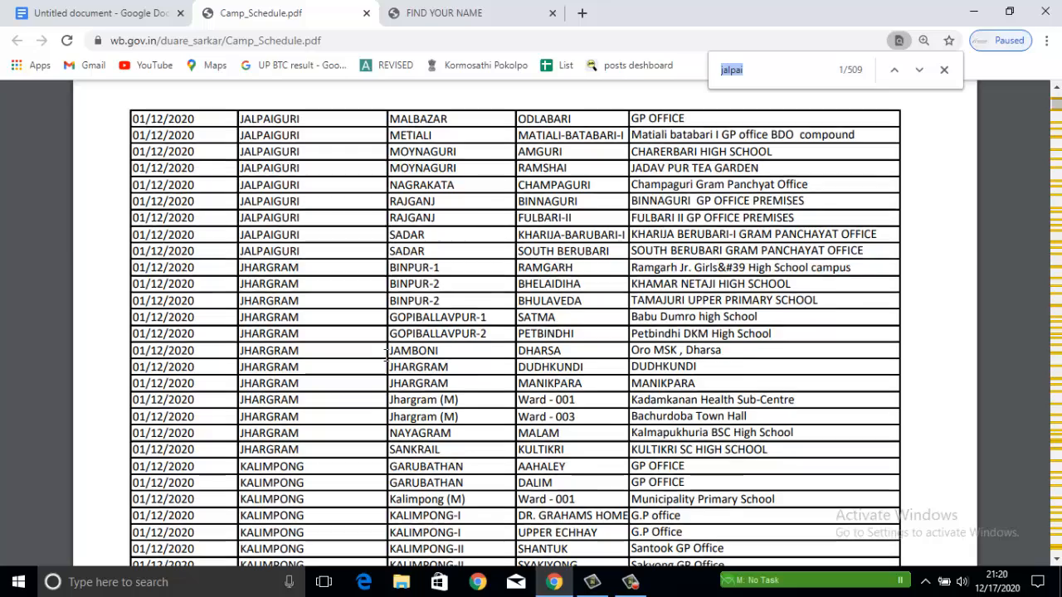
scroll(387, 355, up, 2)
scroll(386, 355, up, 5)
scroll(386, 355, up, 5)
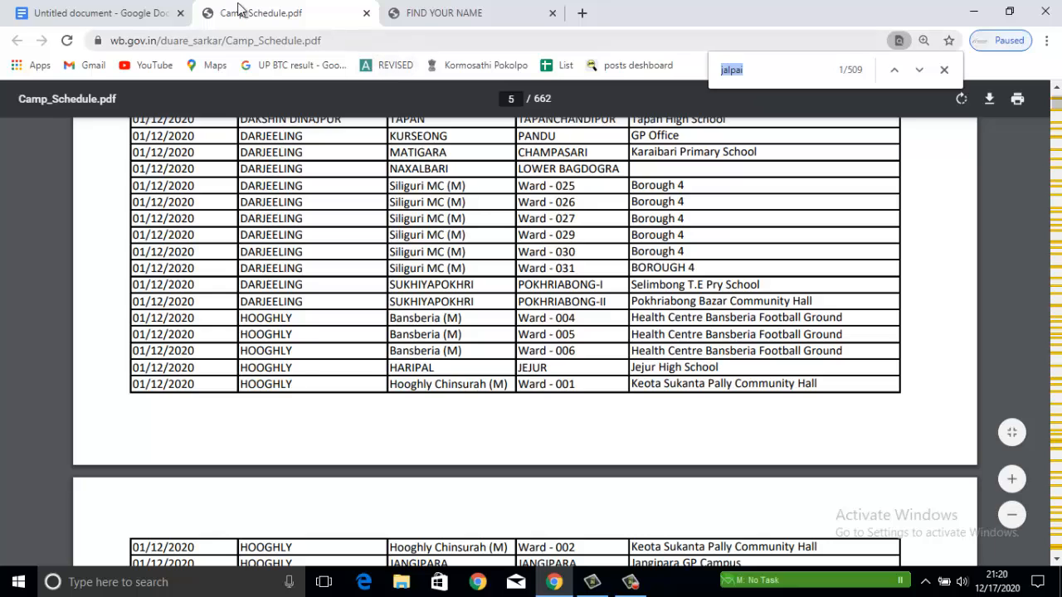
Step: Return to the Google Docs document and open the Find Your Name page from its Click Here status-check link
click(124, 11)
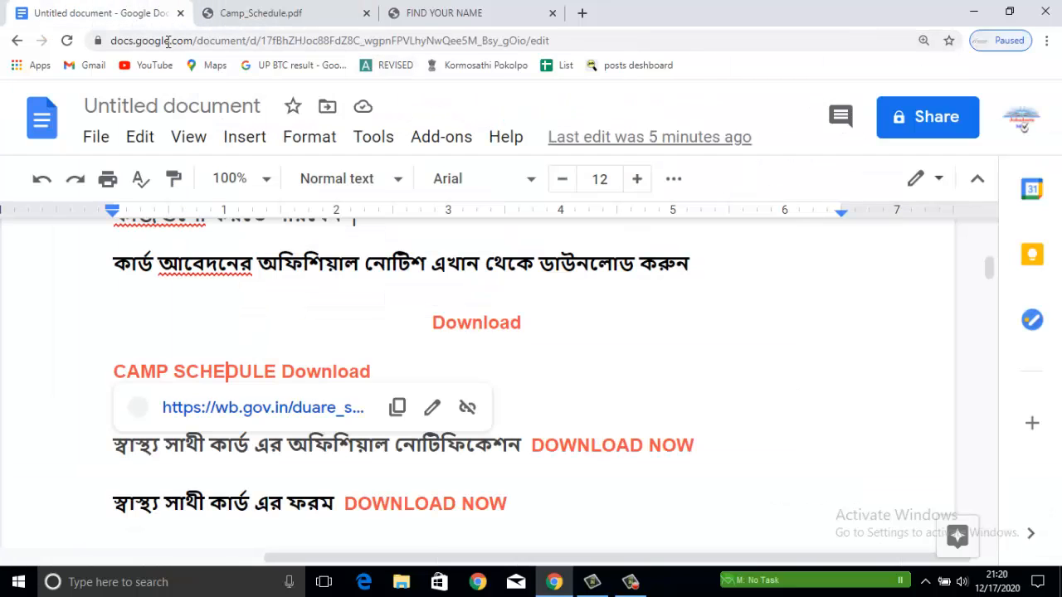
scroll(289, 322, down, 3)
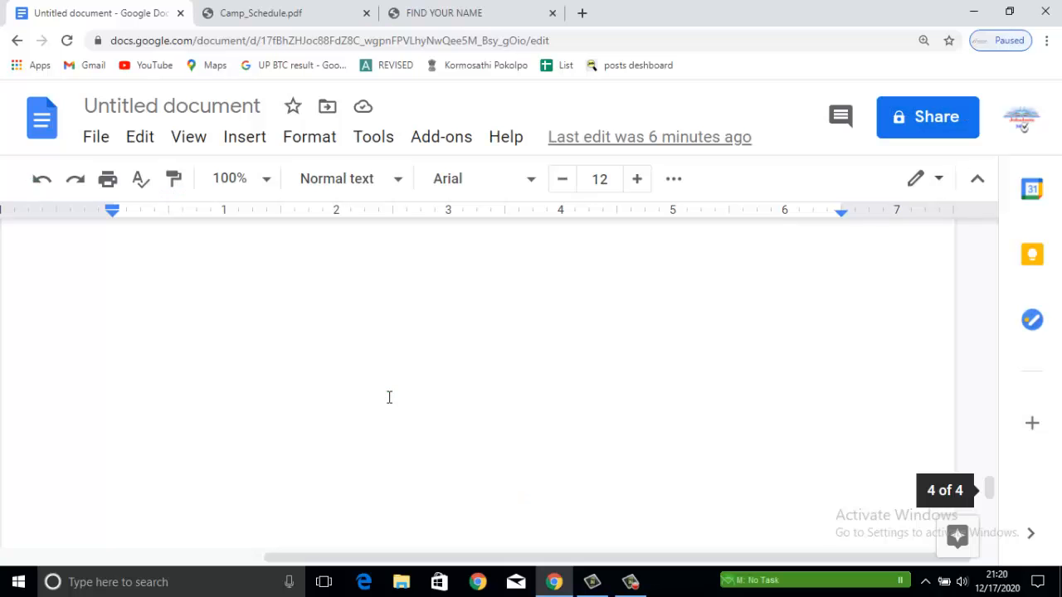
scroll(389, 397, up, 2)
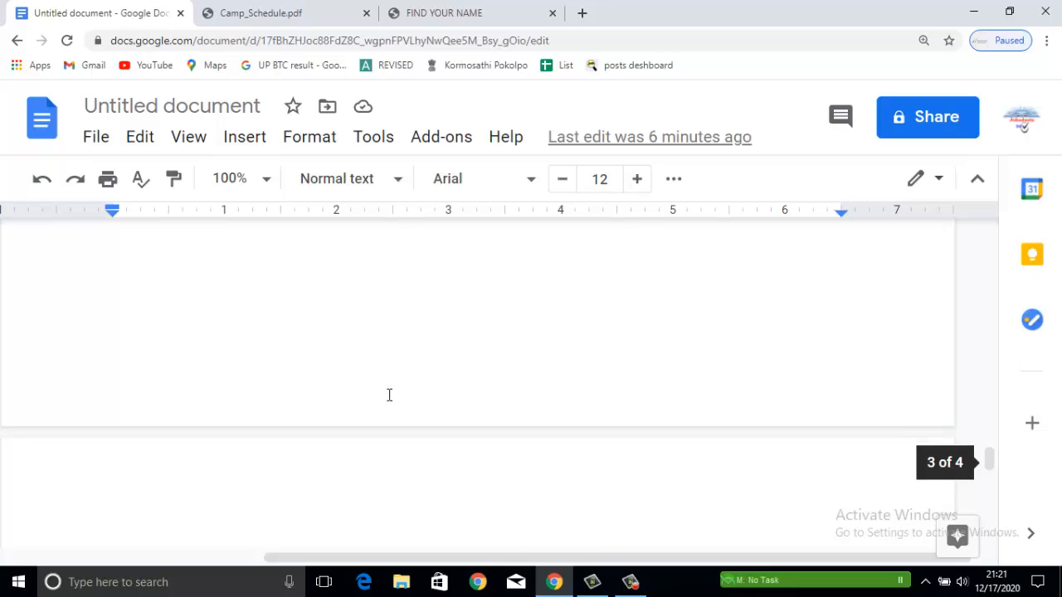
scroll(389, 393, down, 2)
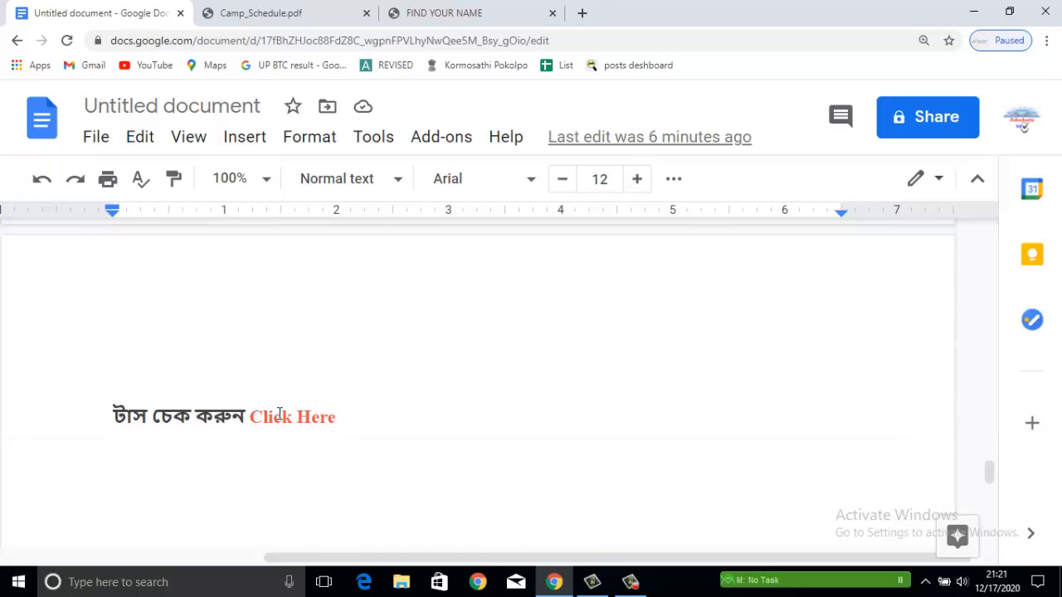
click(281, 417)
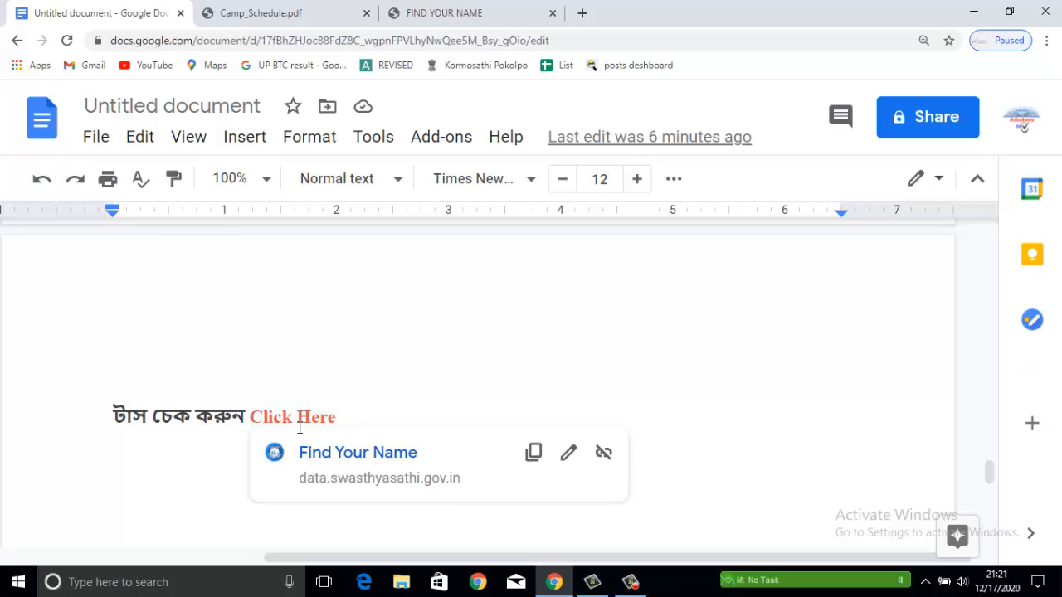
click(320, 451)
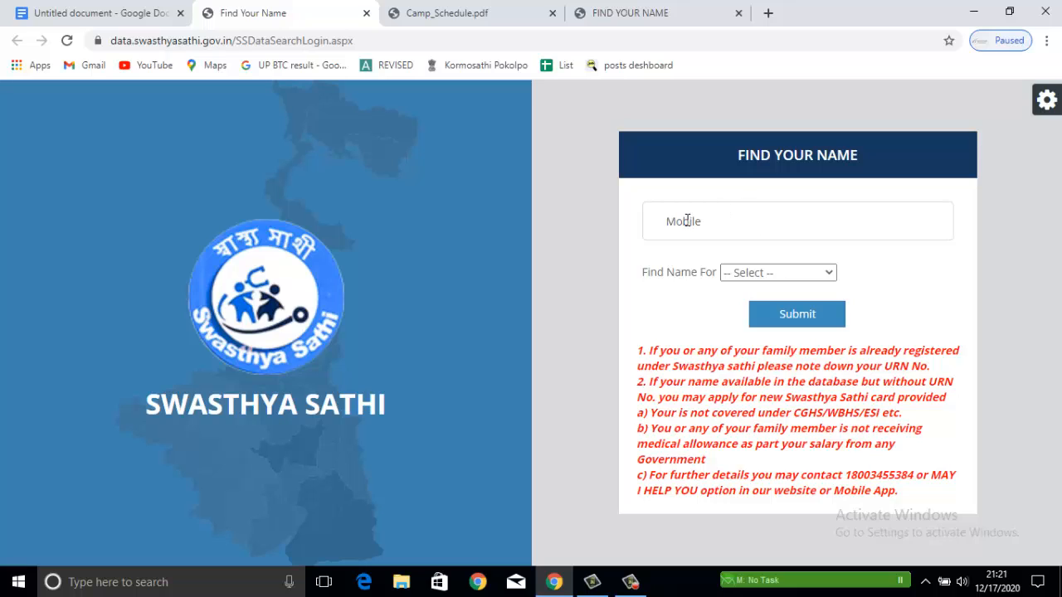
Step: Set Find Name For to Yourself, enter the mobile number, and submit the Find Your Name form
click(754, 276)
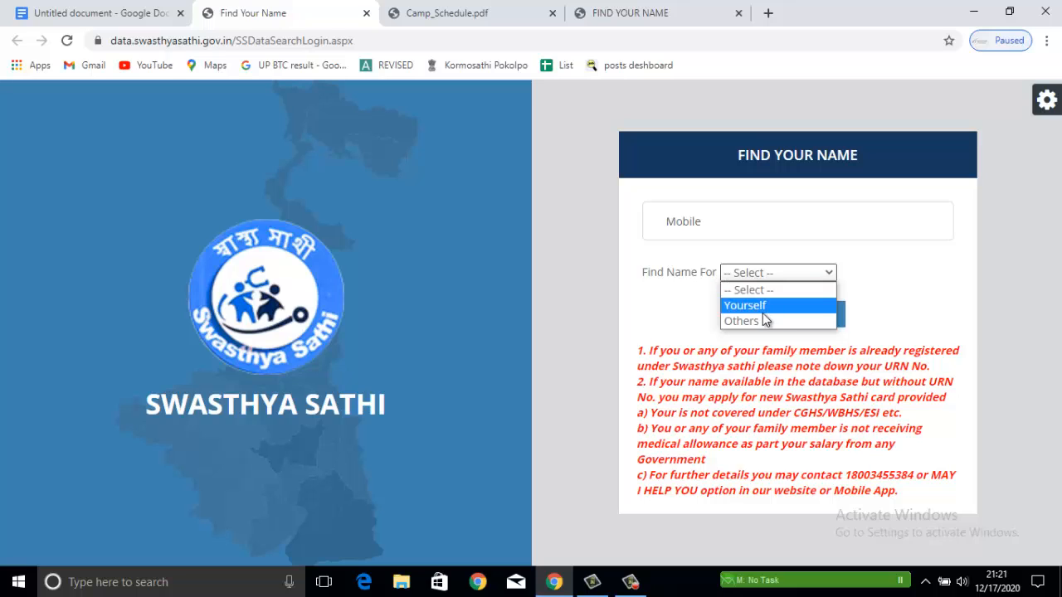
click(758, 311)
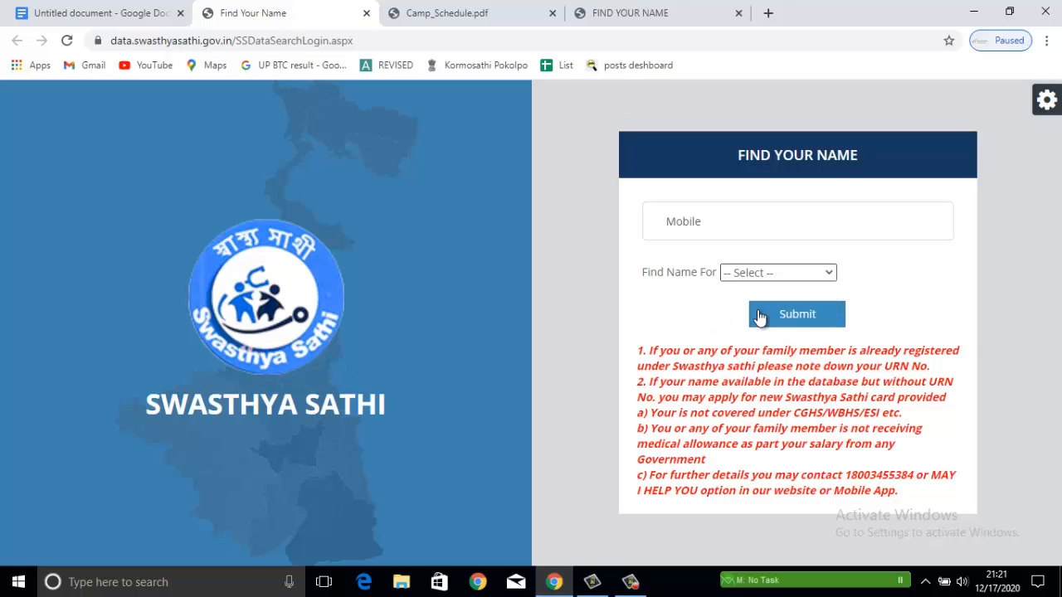
click(705, 225)
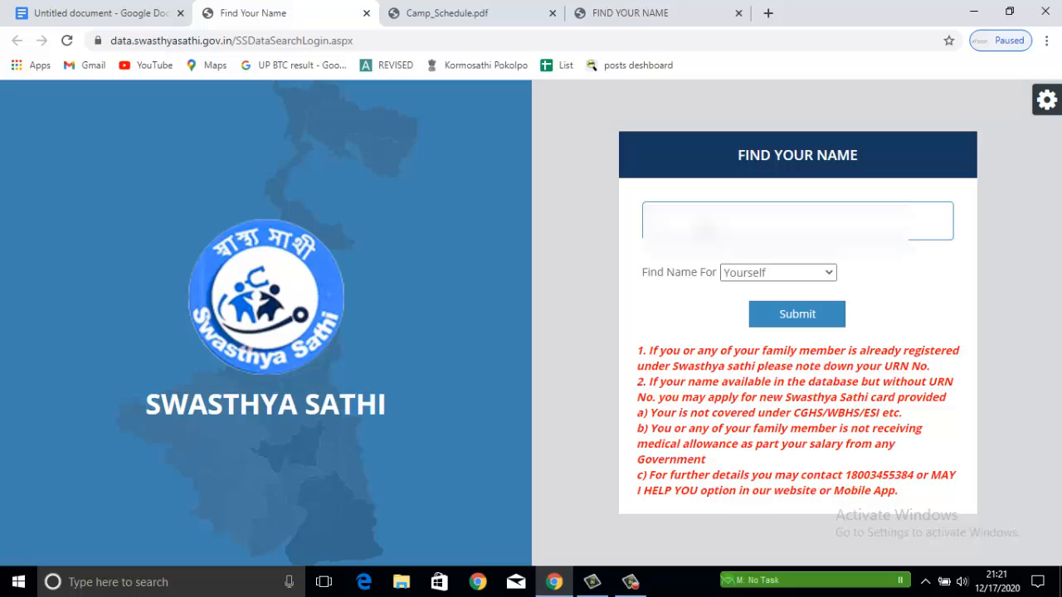
text(7)
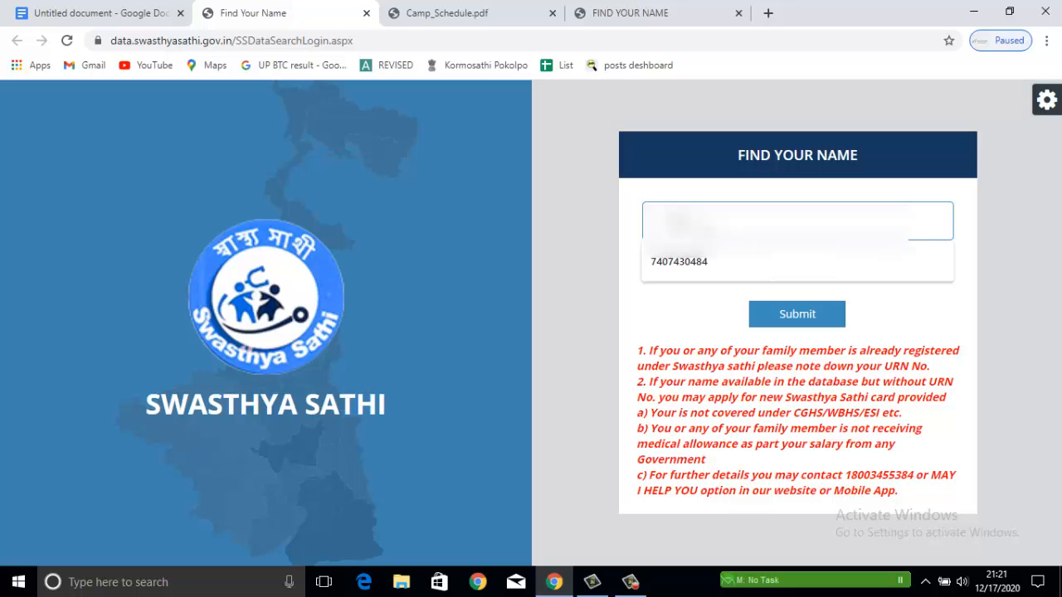
text(4084)
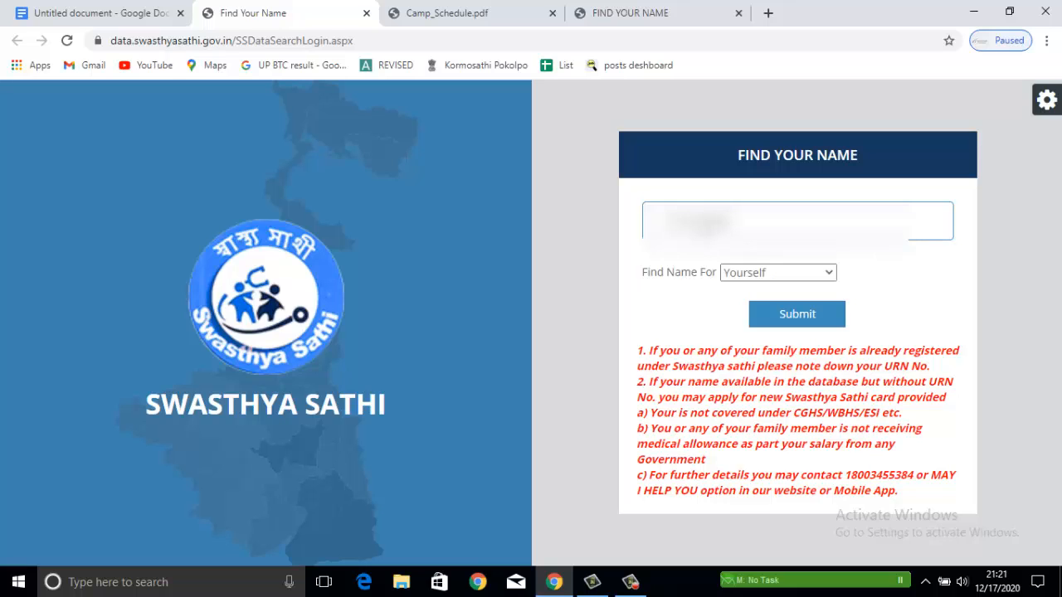
click(781, 328)
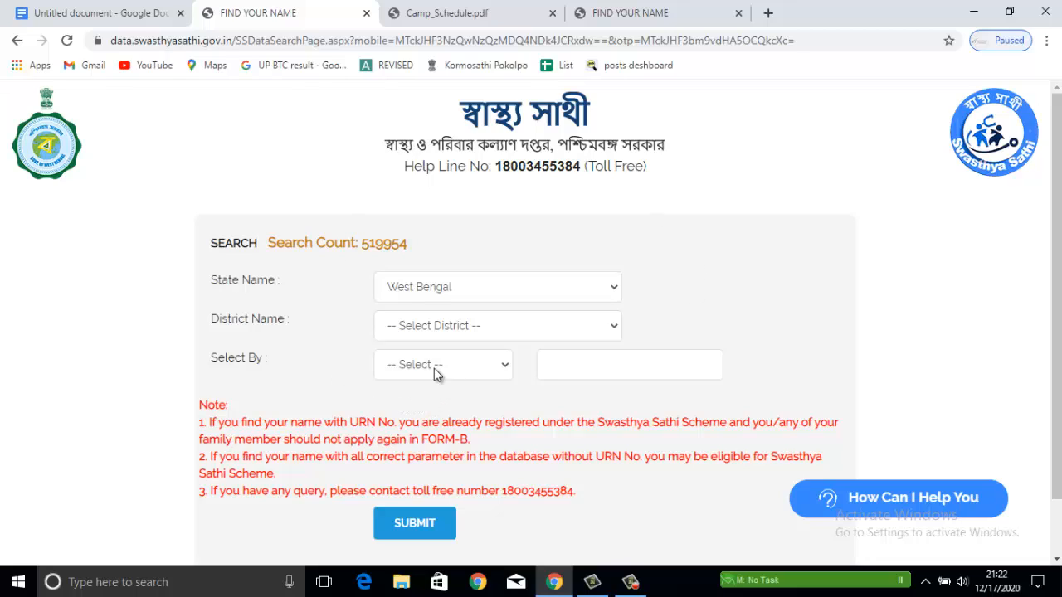
Step: Set the search state to West Bengal and the district to JALPAIGURI
click(396, 287)
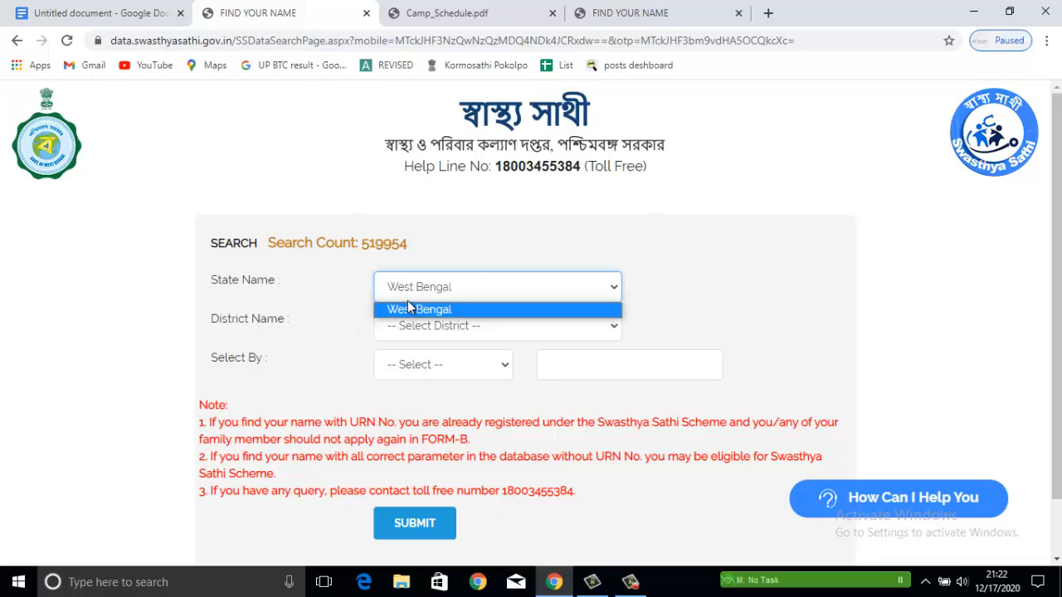
click(410, 311)
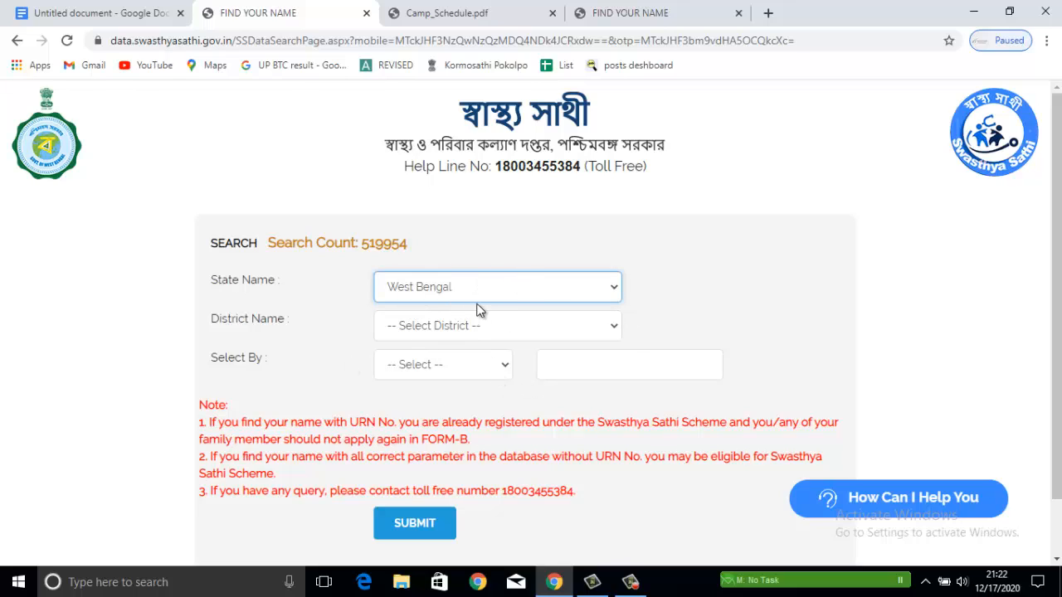
click(438, 326)
scroll(432, 274, down, 2)
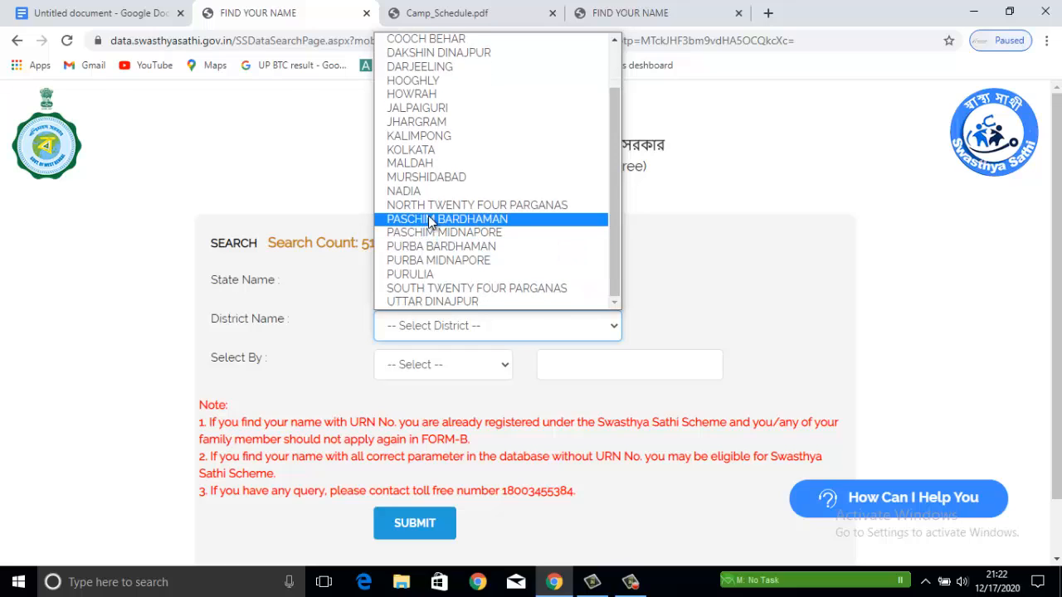
click(416, 108)
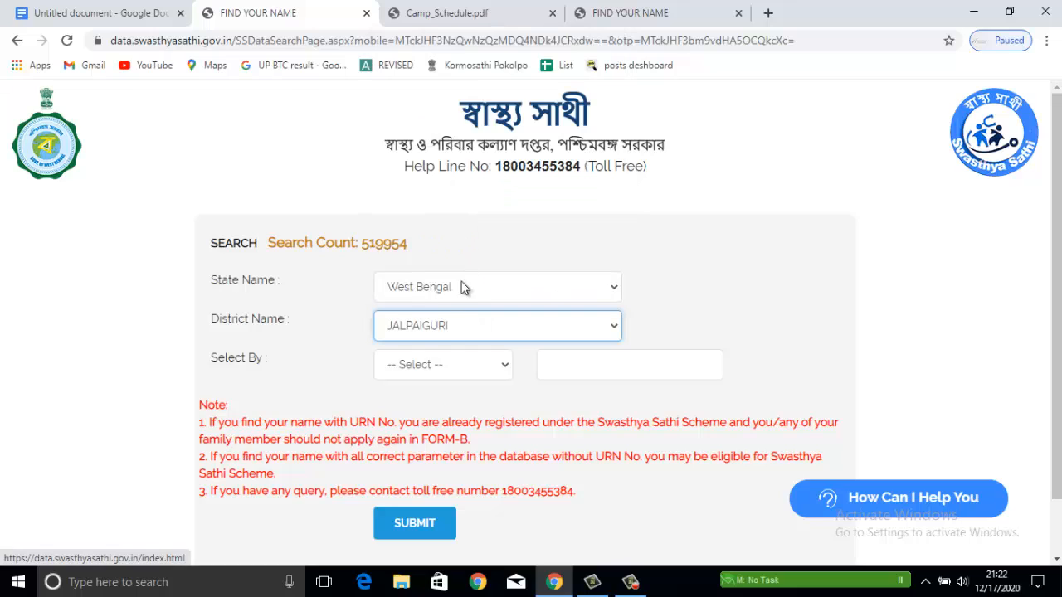
Step: Try to search for the record by FORM-B ID, entering the form's ID number and submitting the search
click(418, 365)
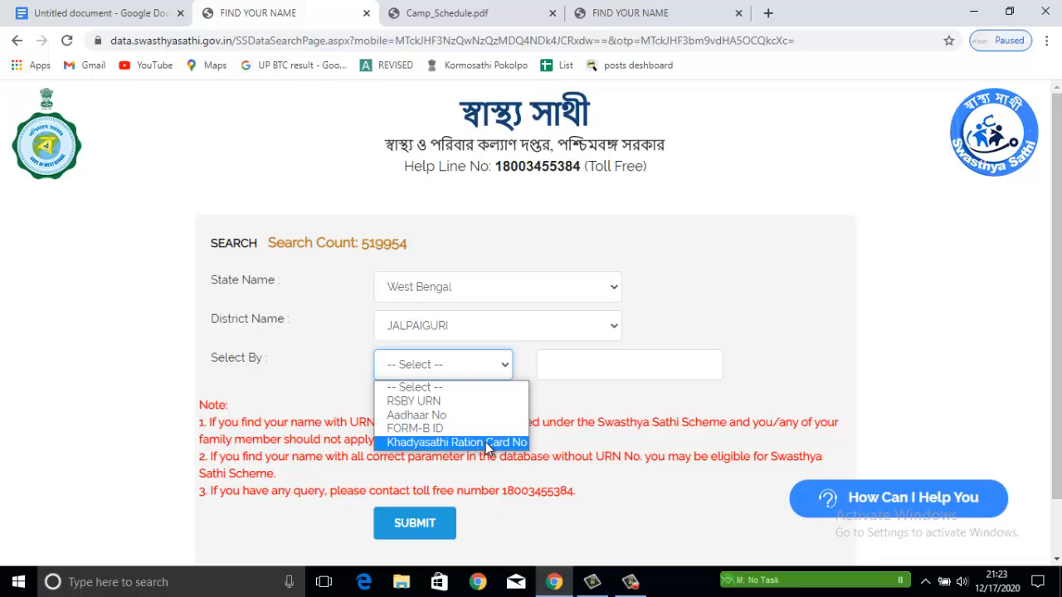
click(440, 428)
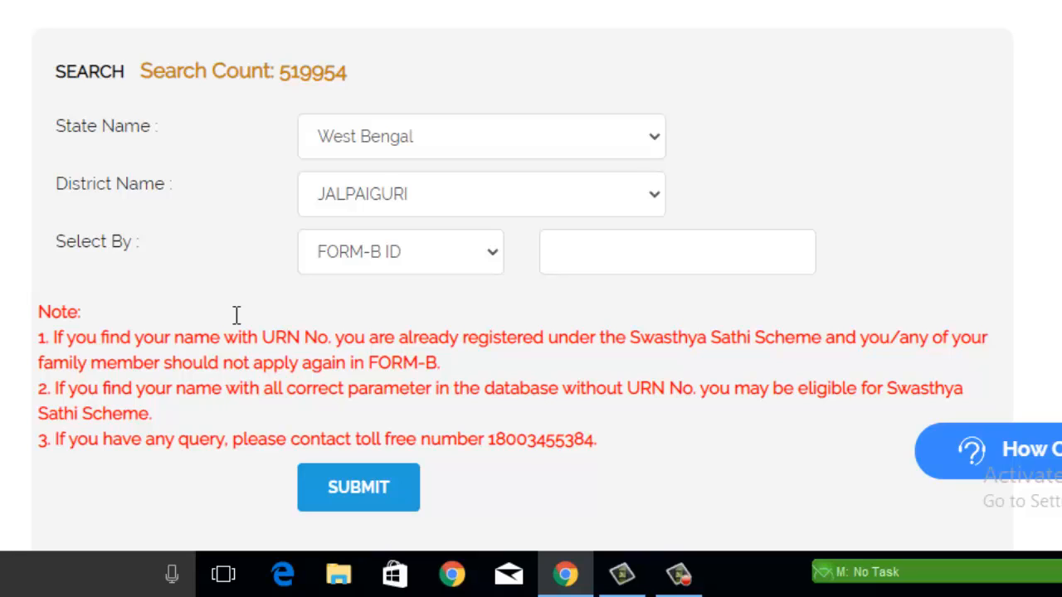
click(572, 244)
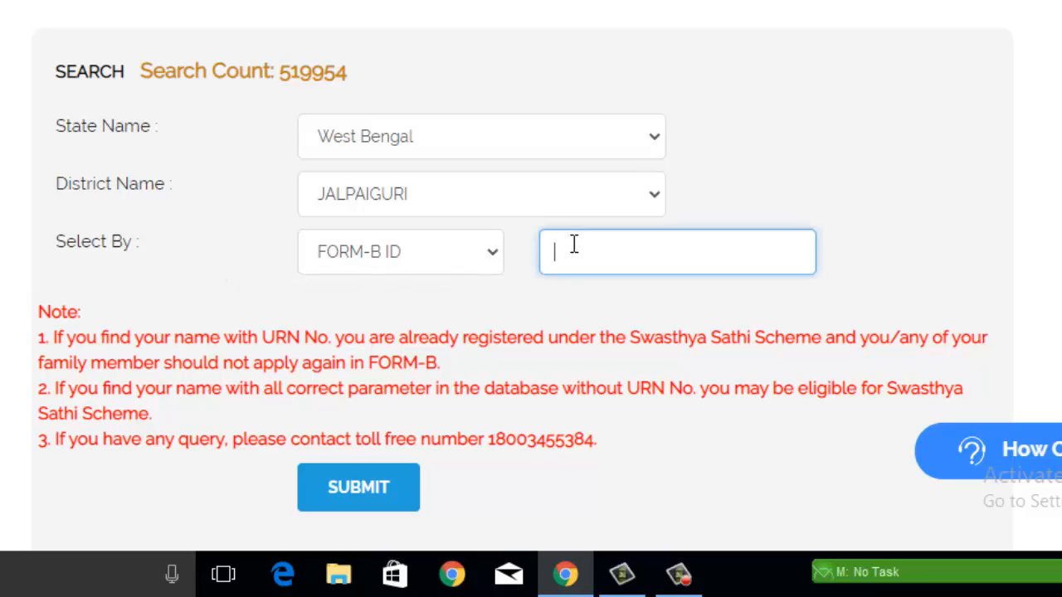
text(484)
click(355, 508)
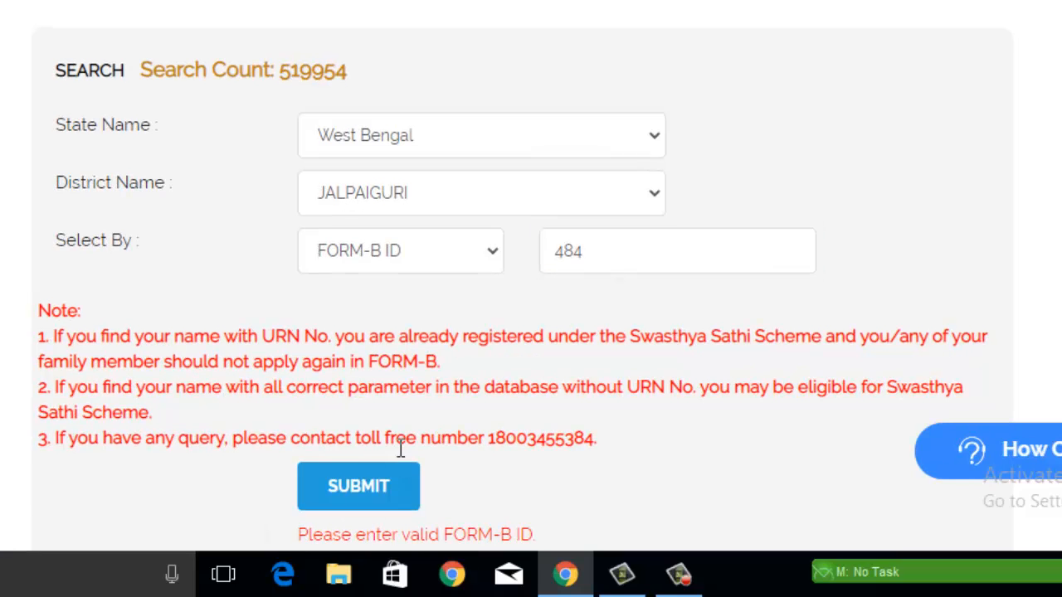
scroll(399, 457, down, 2)
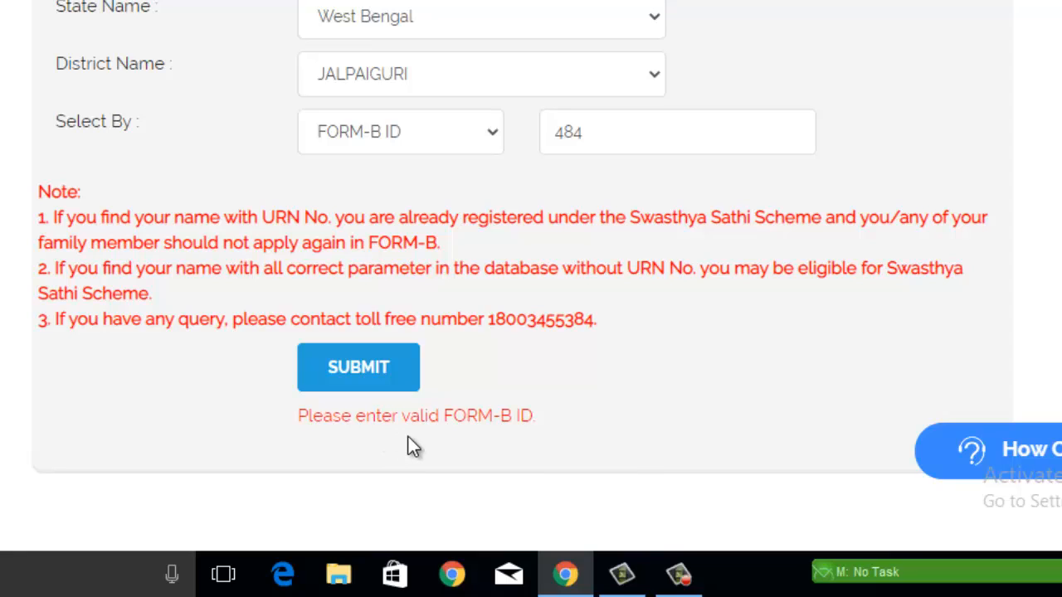